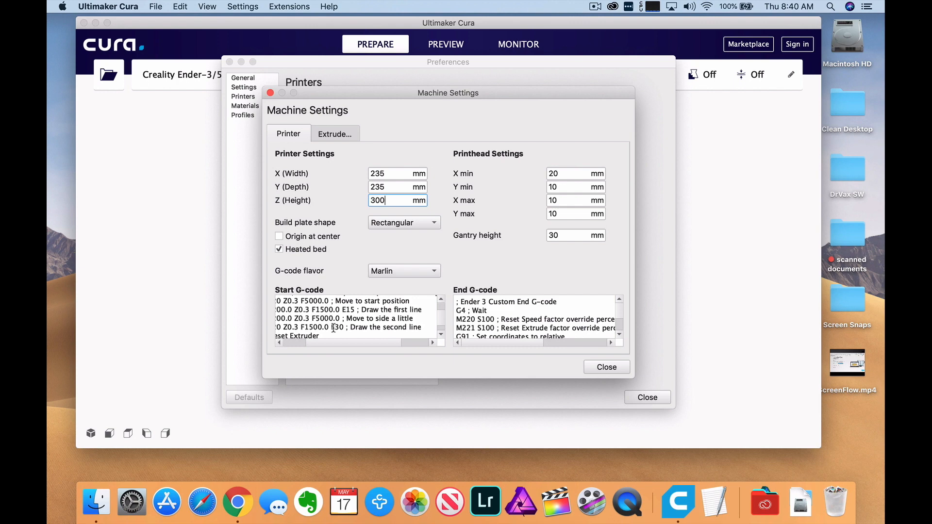
- Read through the start G-code in the Ender-3/5 machine settings, up to the end of the custom code
{"action": "scroll", "coordinate": [334, 329], "scroll_direction": "left", "scroll_amount": 3}
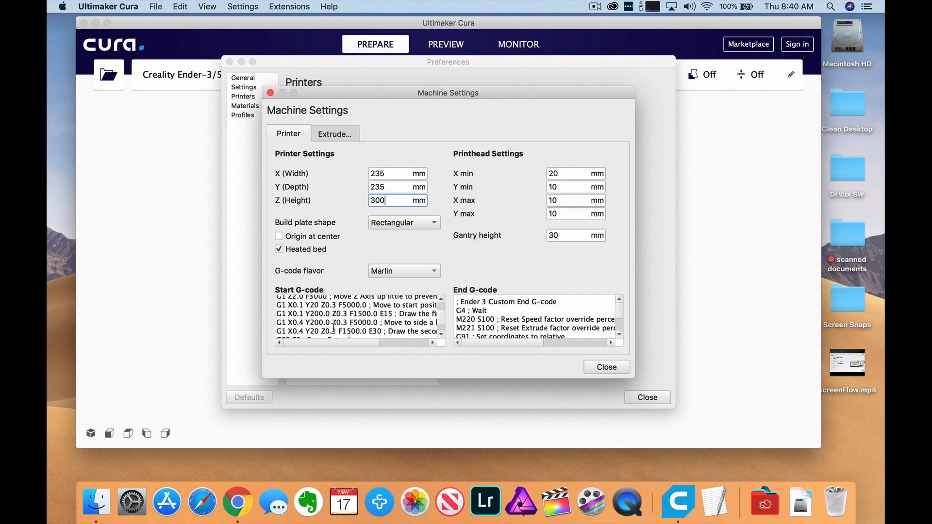
{"action": "scroll", "coordinate": [333, 329], "scroll_direction": "down", "scroll_amount": 3}
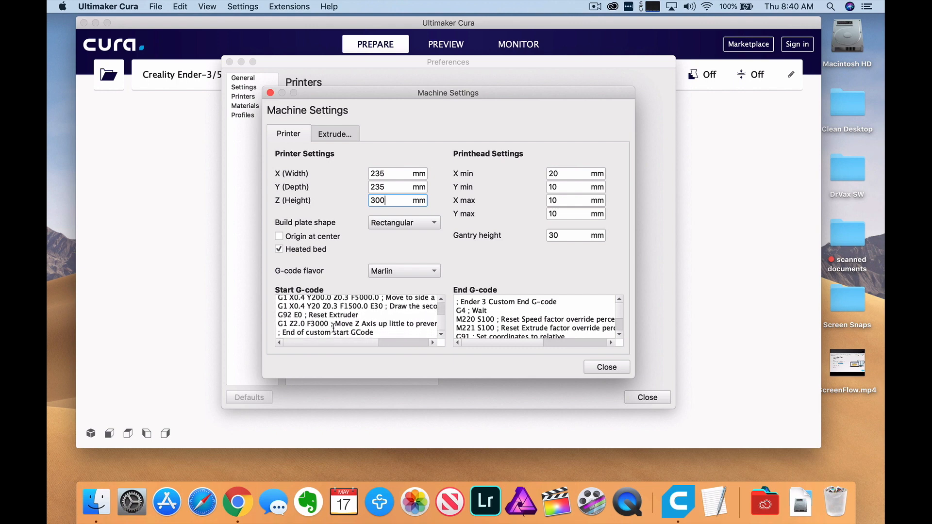
{"action": "scroll", "coordinate": [333, 329], "scroll_direction": "down", "scroll_amount": 1}
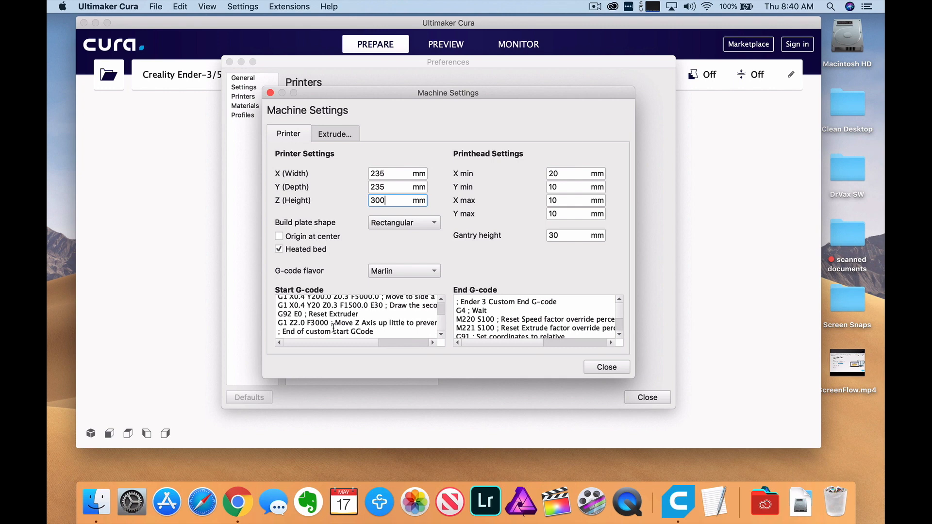
{"action": "scroll", "coordinate": [333, 329], "scroll_direction": "up", "scroll_amount": 3}
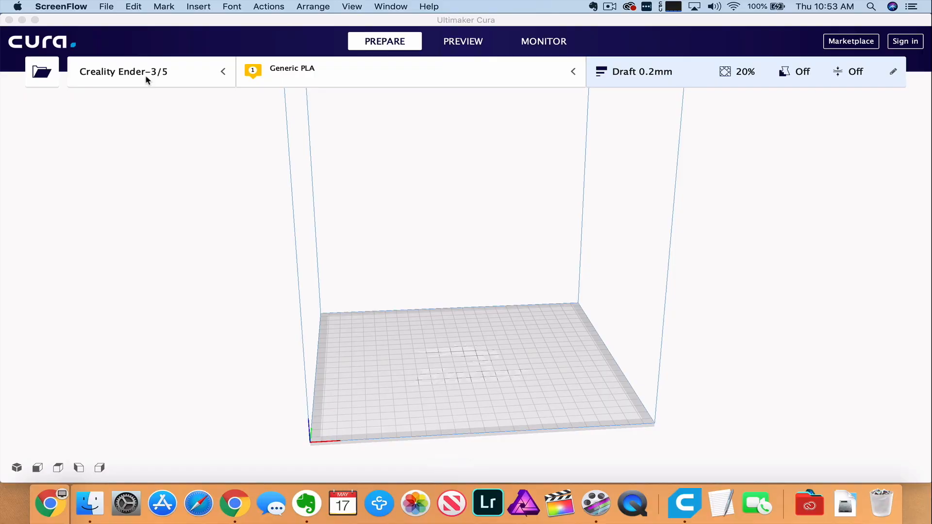
- Start adding a new printer and choose the Custom FFF printer type
{"action": "left_click", "coordinate": [145, 75]}
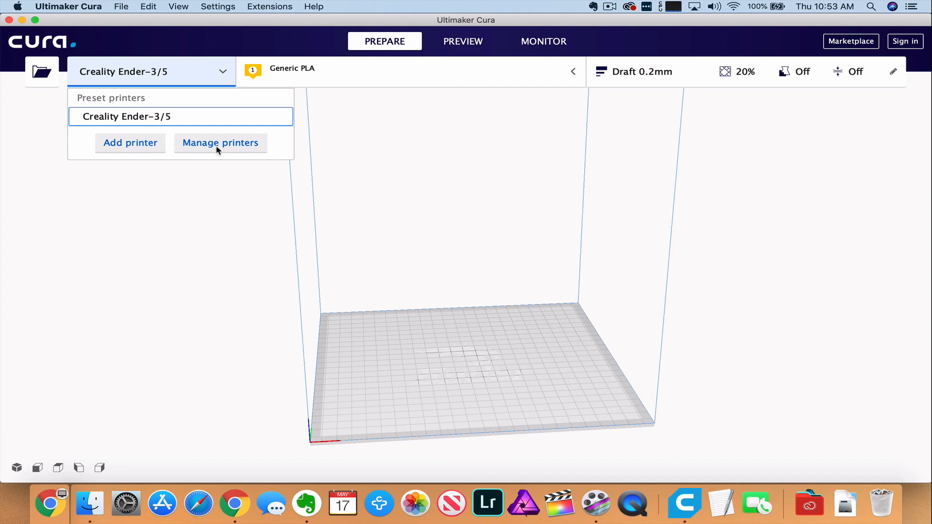
{"action": "left_click", "coordinate": [148, 144]}
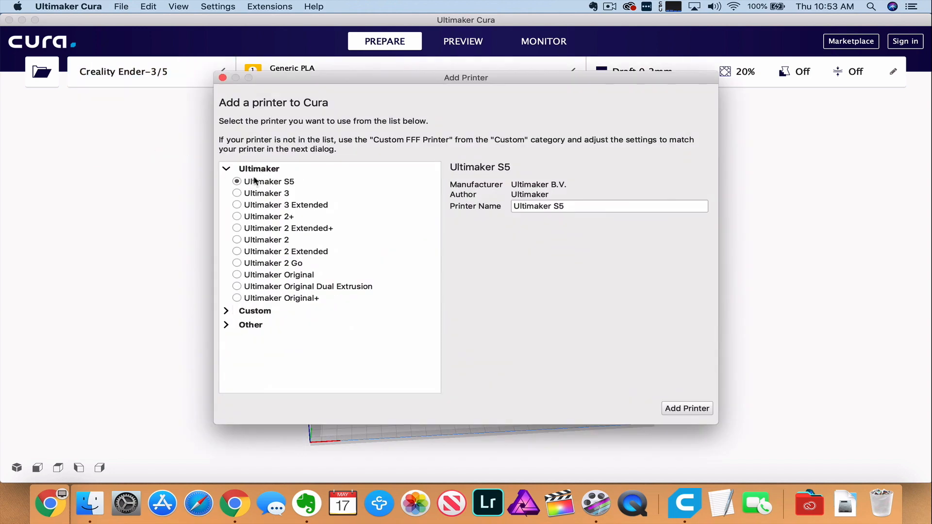
{"action": "left_click", "coordinate": [228, 312]}
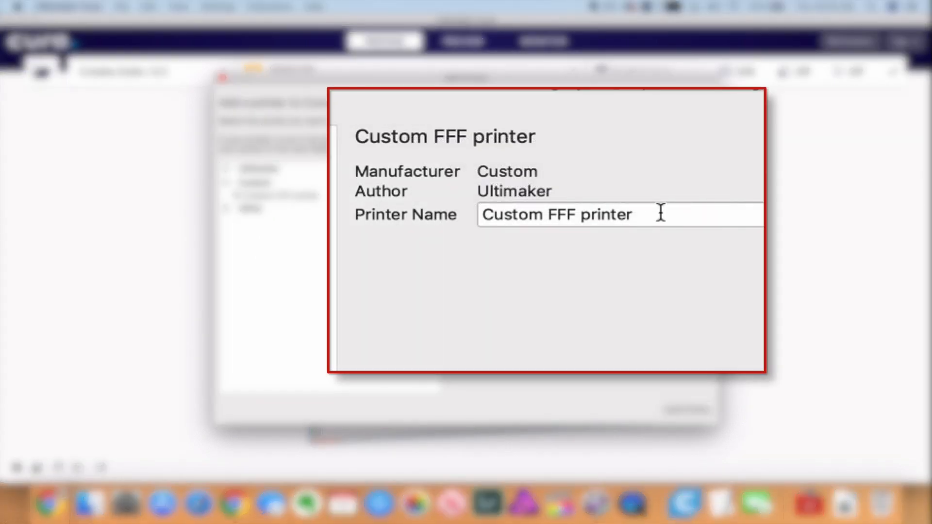
- Name the new printer "My Custom Printer" and add it
{"action": "left_click_drag", "start_coordinate": [601, 206], "coordinate": [424, 216]}
{"action": "type", "text": "My "}
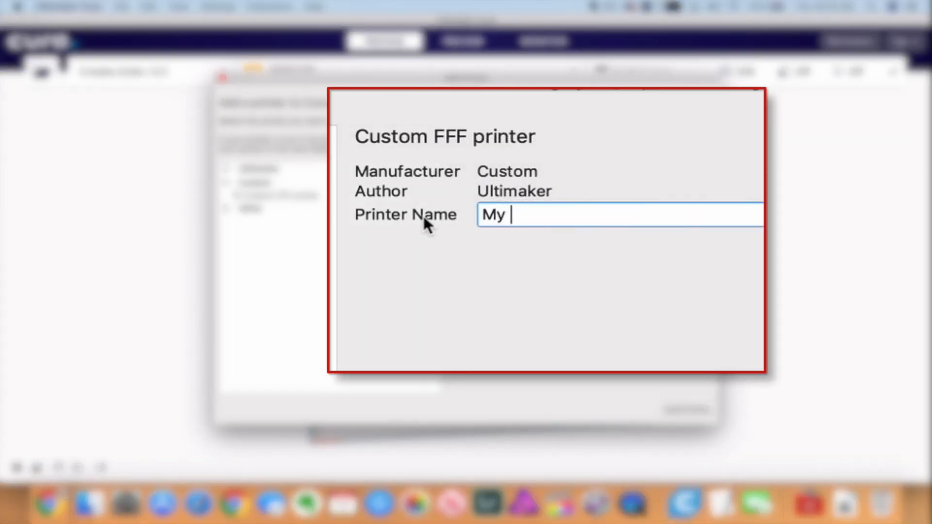
{"action": "type", "text": "Customer Pr"}
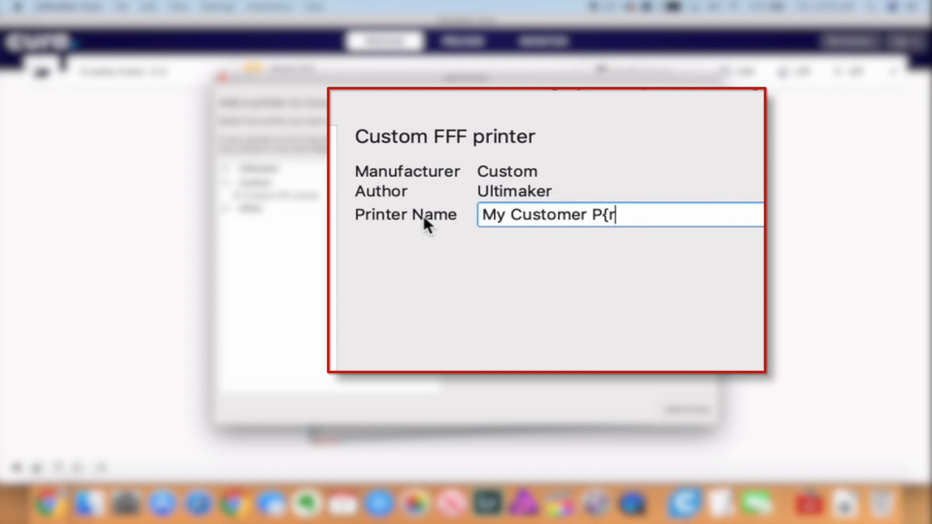
{"action": "key", "text": "BackSpace"}
{"action": "key", "text": "BackSpace"}
{"action": "key", "text": "BackSpace"}
{"action": "key", "text": "BackSpace"}
{"action": "key", "text": "BackSpace"}
{"action": "type", "text": "Printer"}
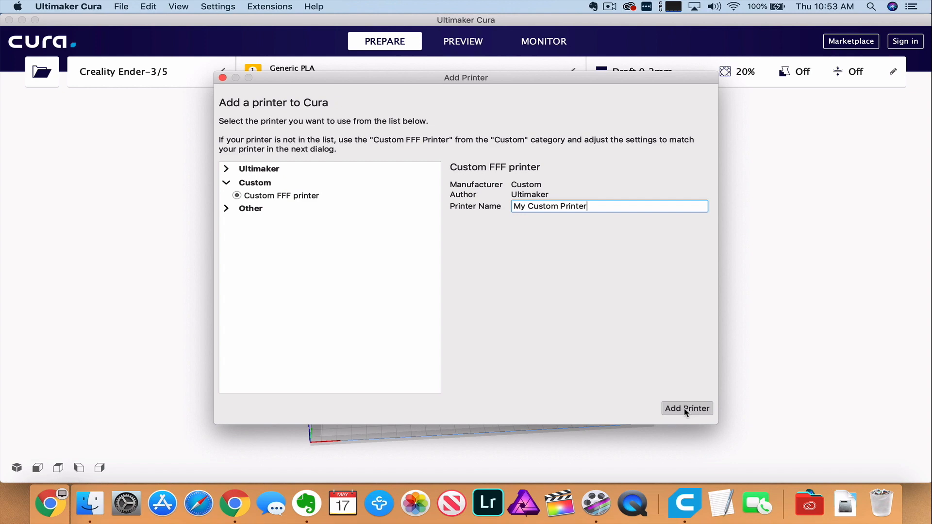
{"action": "left_click", "coordinate": [686, 408]}
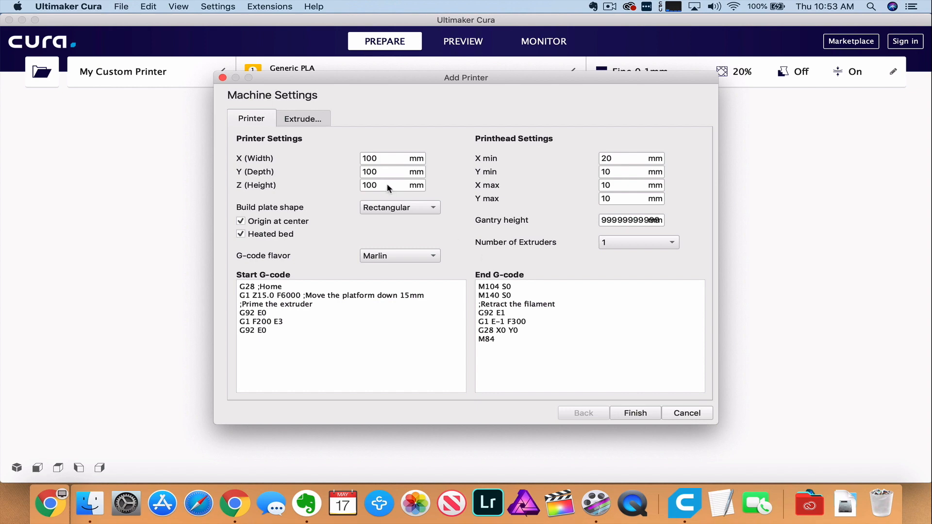
- Set the printer's Z height to 120 mm and its build plate shape to Elliptic
{"action": "left_click_drag", "start_coordinate": [389, 188], "coordinate": [347, 189]}
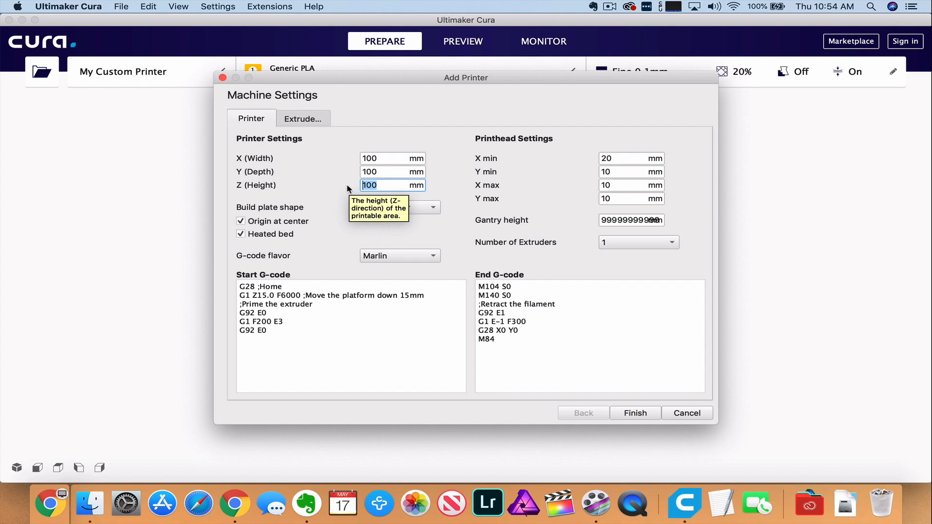
{"action": "type", "text": "120"}
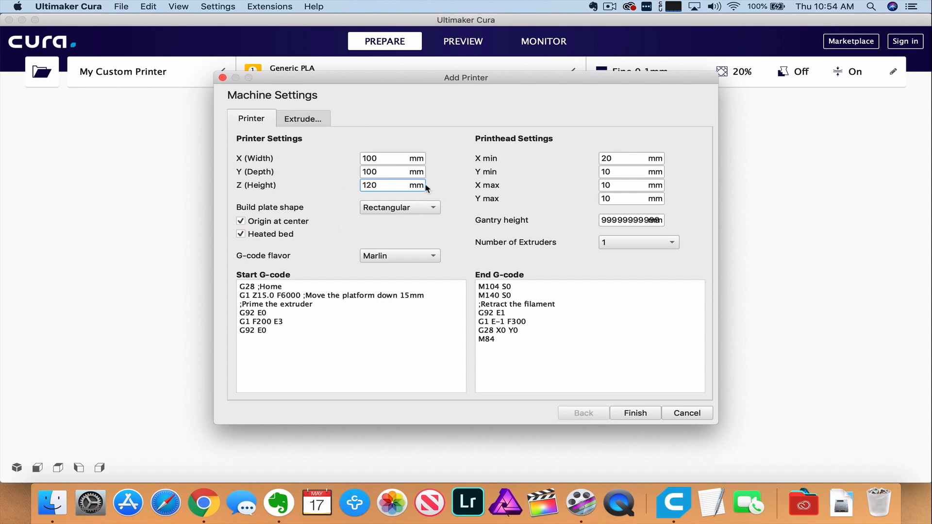
{"action": "left_click", "coordinate": [418, 208]}
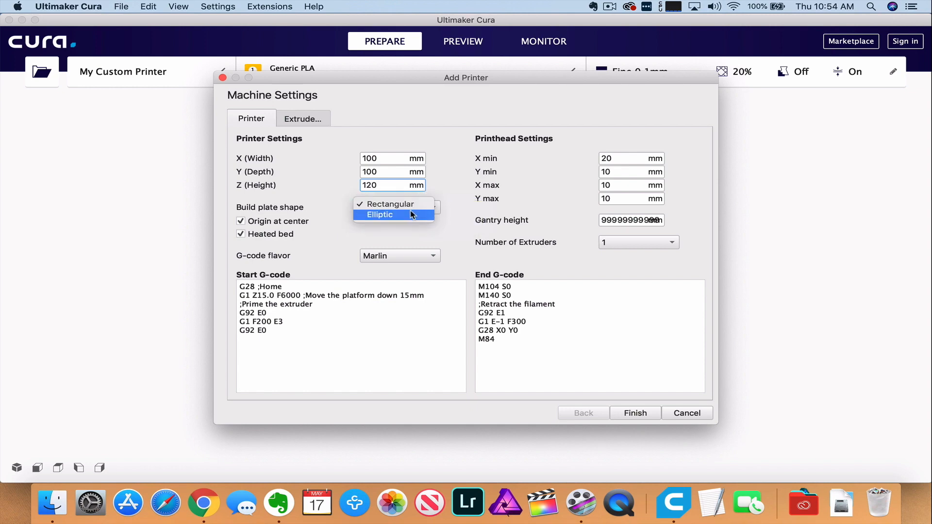
{"action": "left_click", "coordinate": [410, 214]}
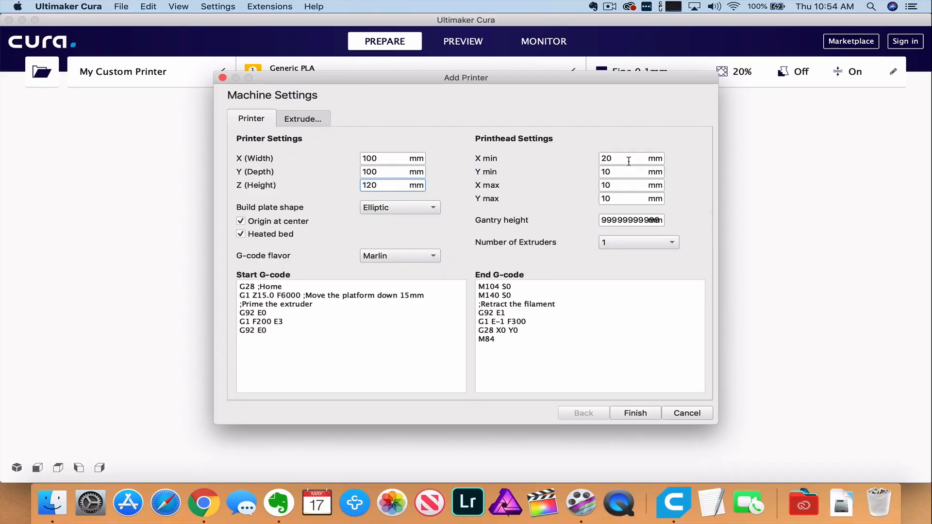
- Set the printhead's gantry height to 999 mm
{"action": "mouse_move", "coordinate": [629, 162]}
{"action": "double_click", "coordinate": [631, 219]}
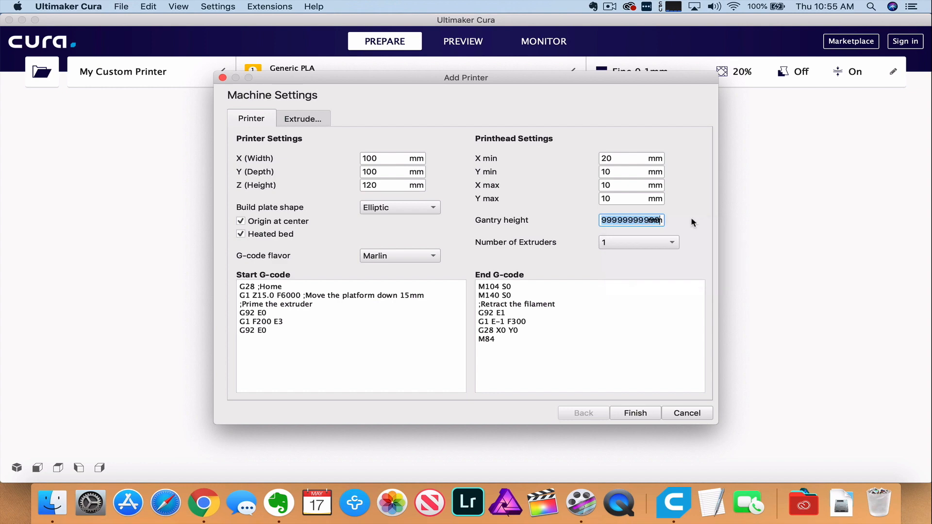
{"action": "type", "text": "999"}
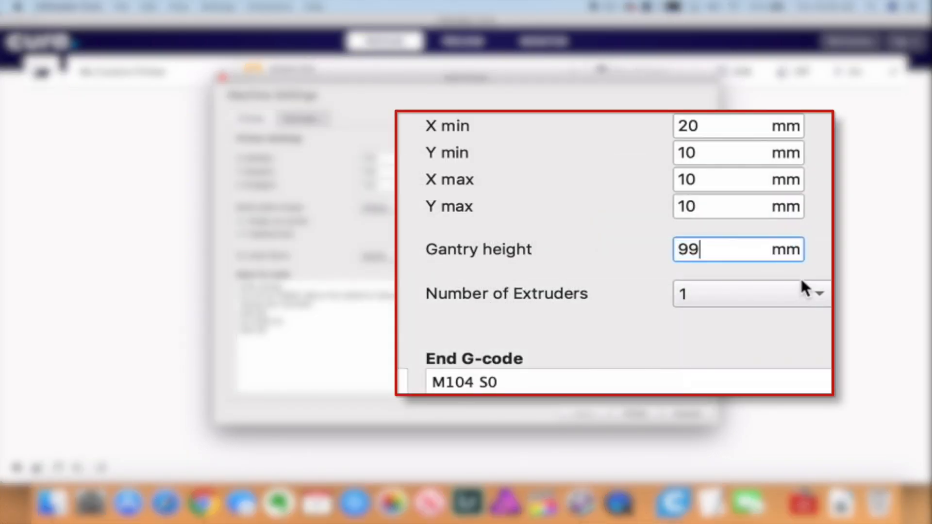
{"action": "mouse_move", "coordinate": [802, 286]}
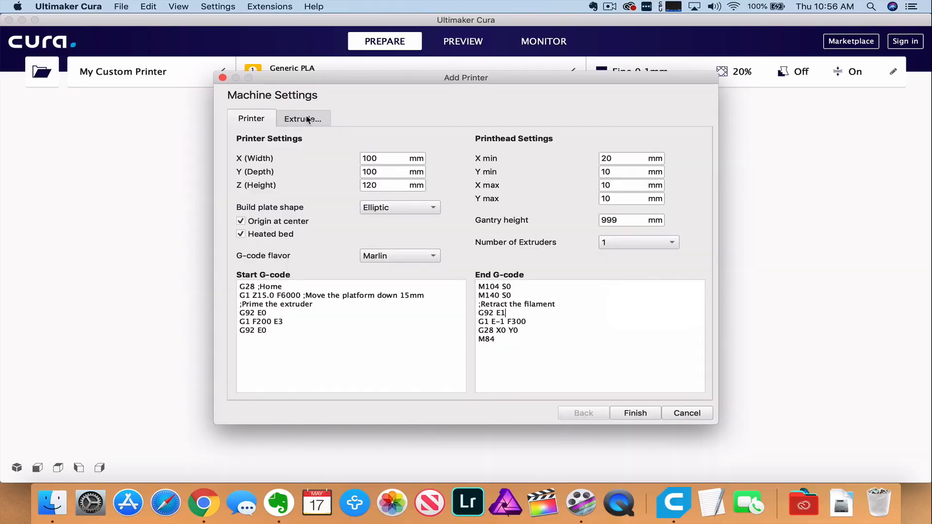
- Set the extruder's compatible material diameter to 1.75 mm and finish the printer setup
{"action": "left_click", "coordinate": [308, 120]}
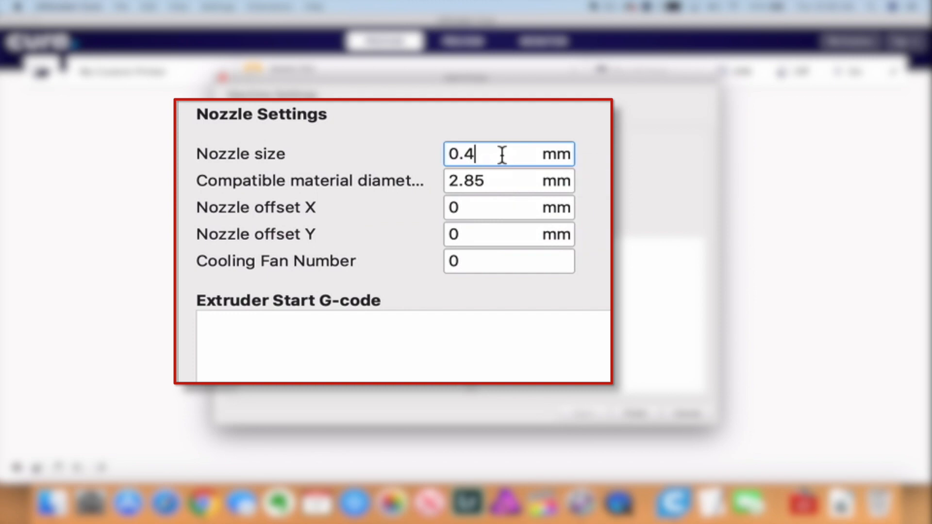
{"action": "left_click_drag", "start_coordinate": [491, 185], "coordinate": [410, 183]}
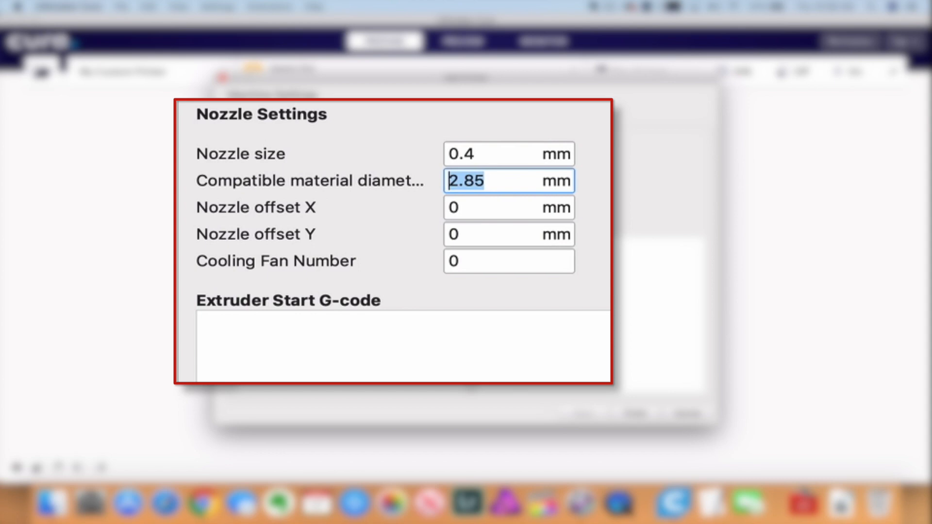
{"action": "type", "text": "1.75"}
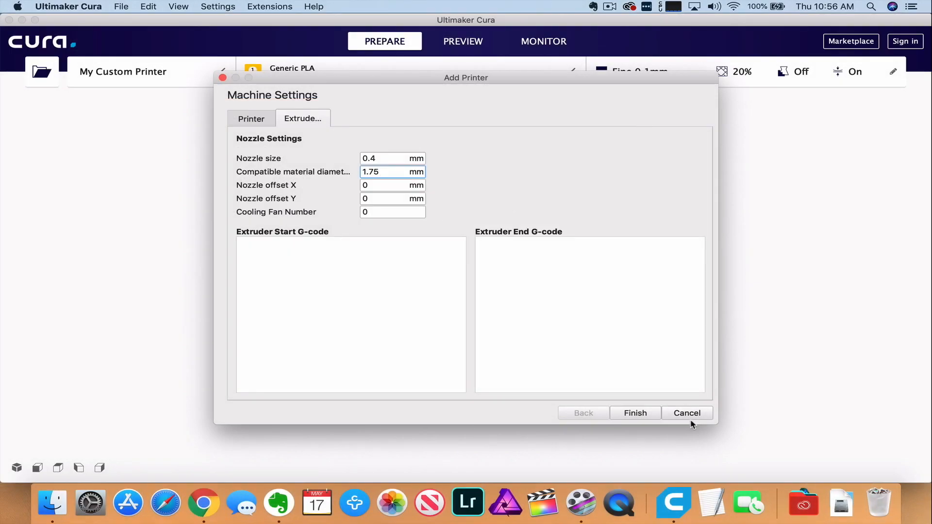
{"action": "left_click", "coordinate": [645, 414]}
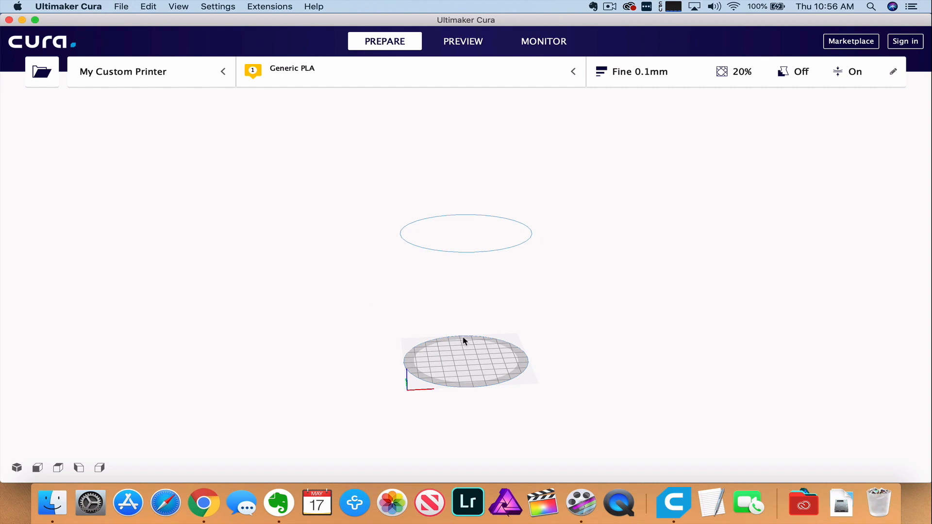
- Expand the Quality print settings and switch the print profile to Draft - 0.2mm
{"action": "scroll", "coordinate": [463, 341], "scroll_direction": "up", "scroll_amount": 5}
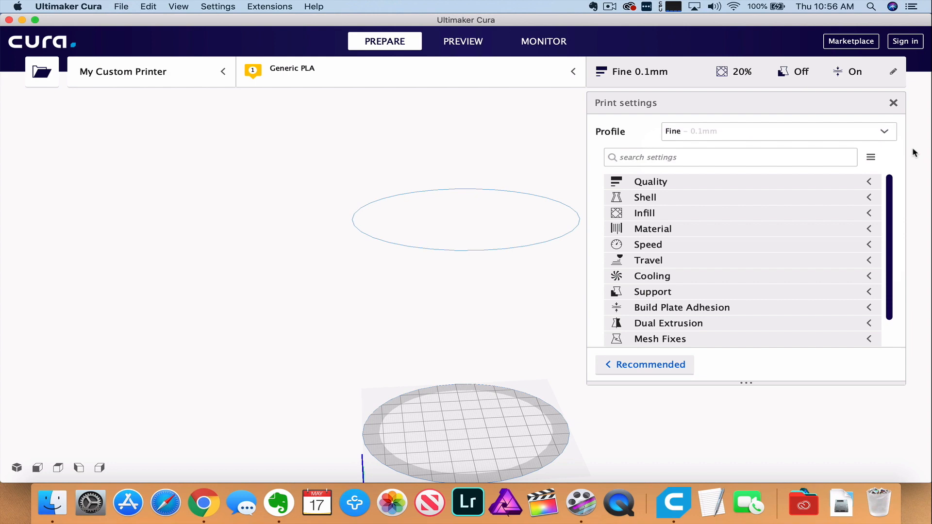
{"action": "left_click", "coordinate": [869, 183]}
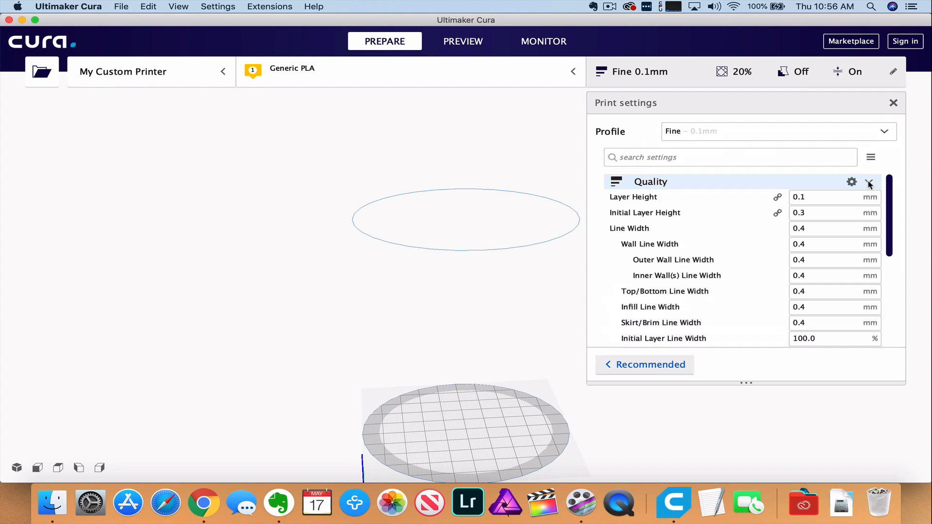
{"action": "left_click_drag", "start_coordinate": [827, 198], "coordinate": [778, 202]}
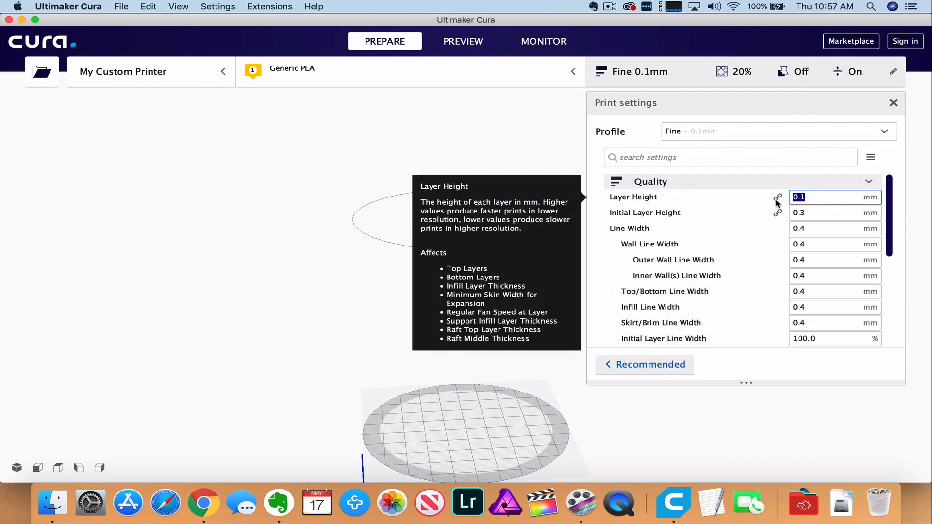
{"action": "left_click", "coordinate": [760, 140]}
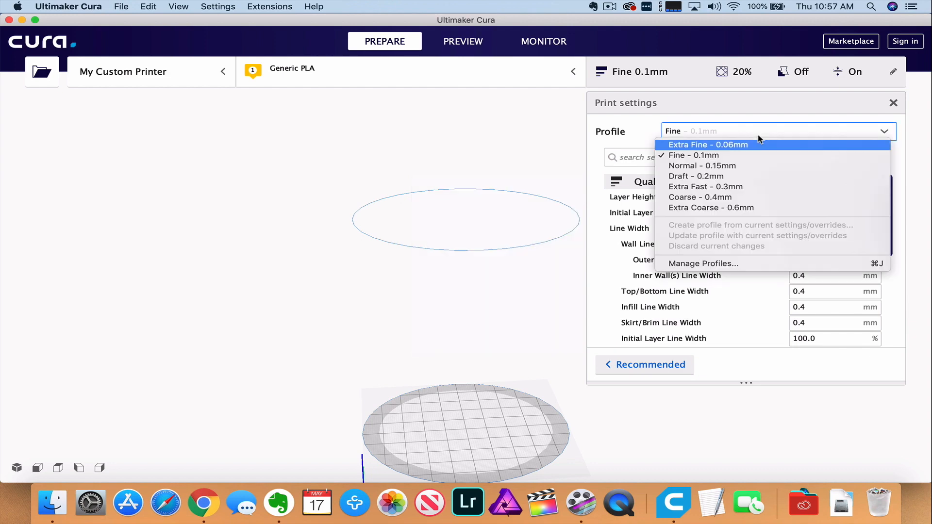
{"action": "left_click", "coordinate": [750, 177]}
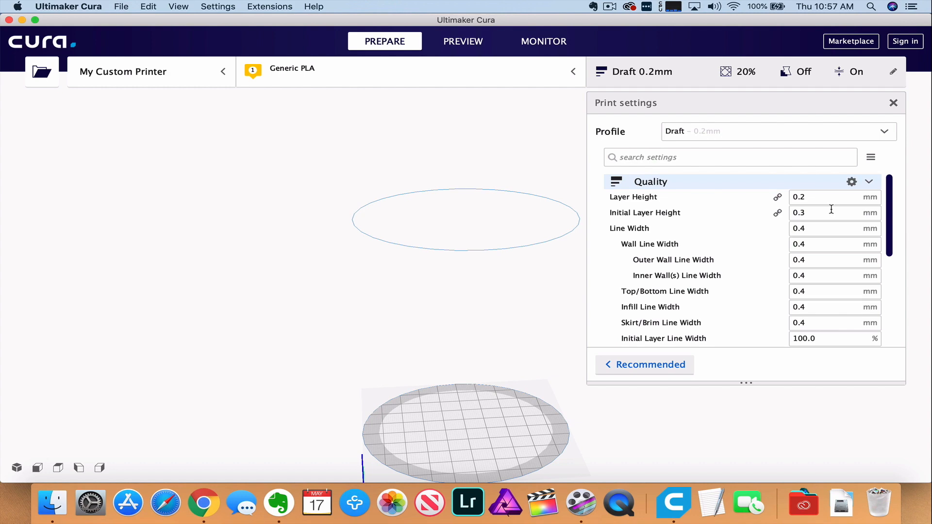
- Review the layer height and line width settings under Quality, then the printing temperatures under Material
{"action": "scroll", "coordinate": [831, 208], "scroll_direction": "down", "scroll_amount": 1}
{"action": "scroll", "coordinate": [831, 209], "scroll_direction": "up", "scroll_amount": 1}
{"action": "mouse_move", "coordinate": [831, 208]}
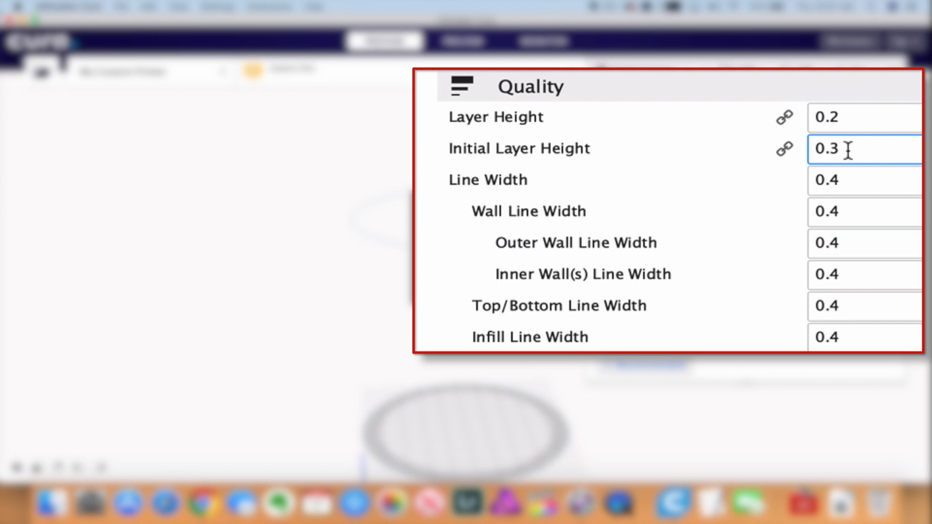
{"action": "left_click", "coordinate": [867, 182]}
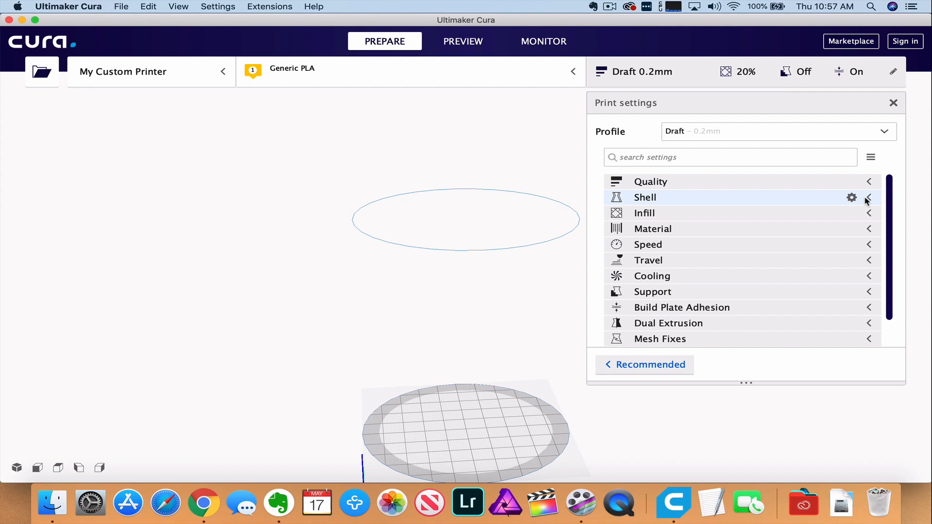
{"action": "left_click", "coordinate": [868, 230]}
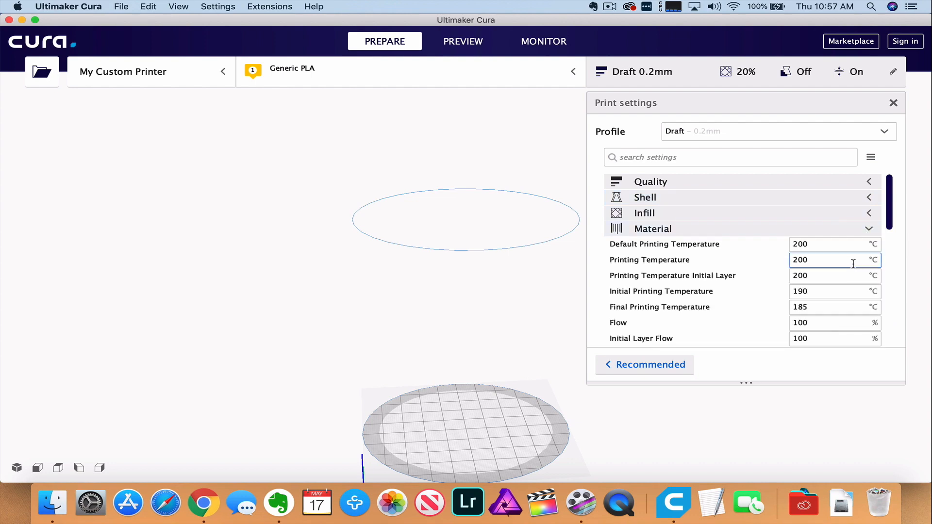
{"action": "mouse_move", "coordinate": [852, 271]}
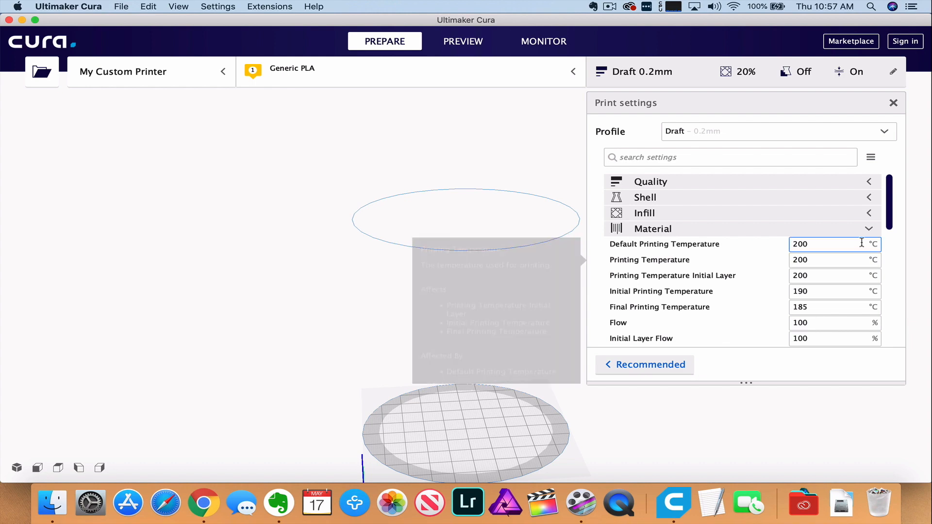
{"action": "left_click", "coordinate": [869, 230]}
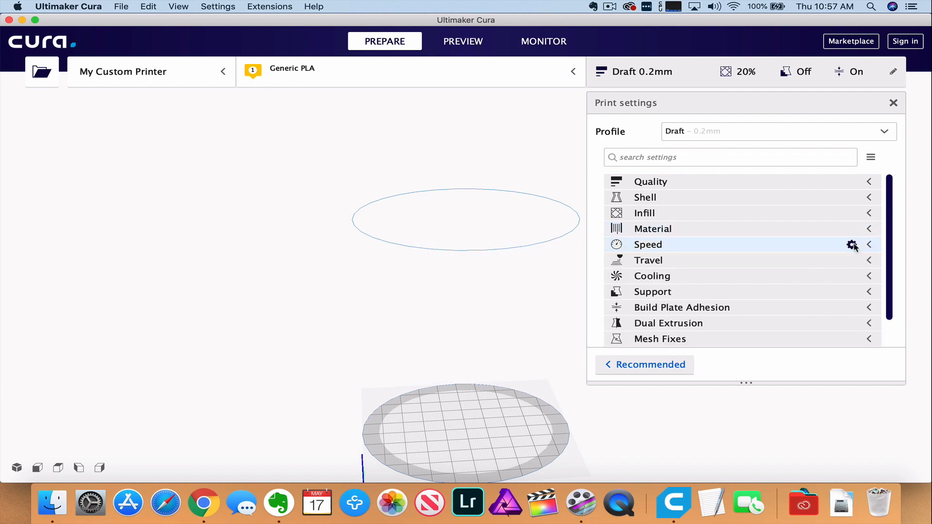
- Examine the Speed settings, from print and wall speeds through travel and initial layer speeds
{"action": "left_click", "coordinate": [869, 245]}
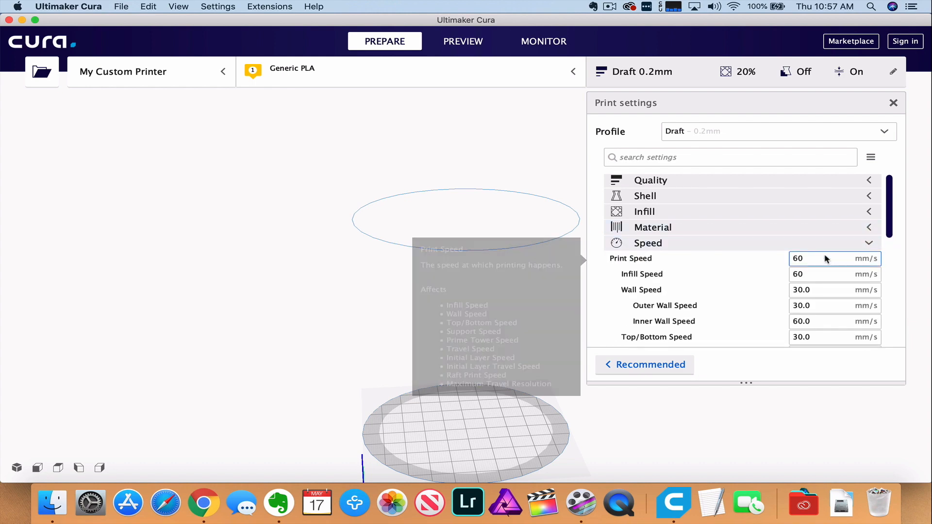
{"action": "scroll", "coordinate": [827, 257], "scroll_direction": "down", "scroll_amount": 3}
{"action": "mouse_move", "coordinate": [826, 259]}
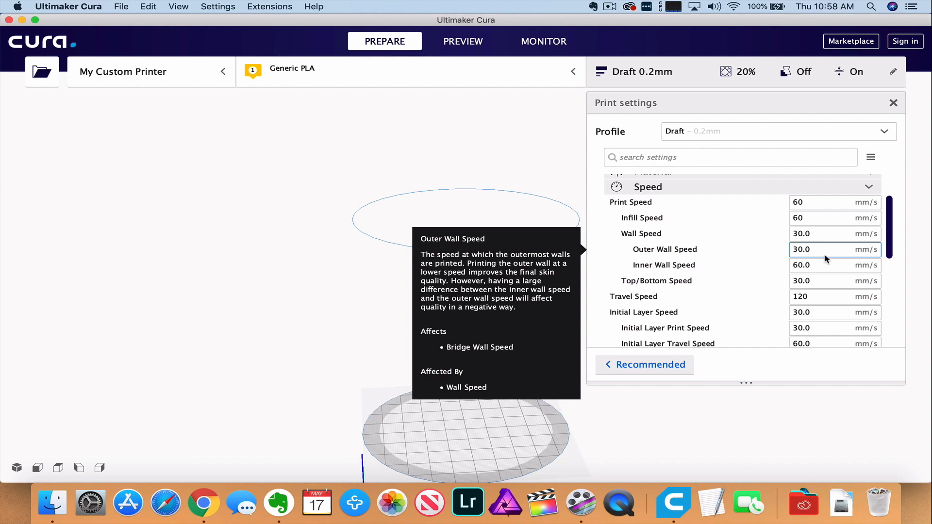
{"action": "scroll", "coordinate": [825, 258], "scroll_direction": "down", "scroll_amount": 4}
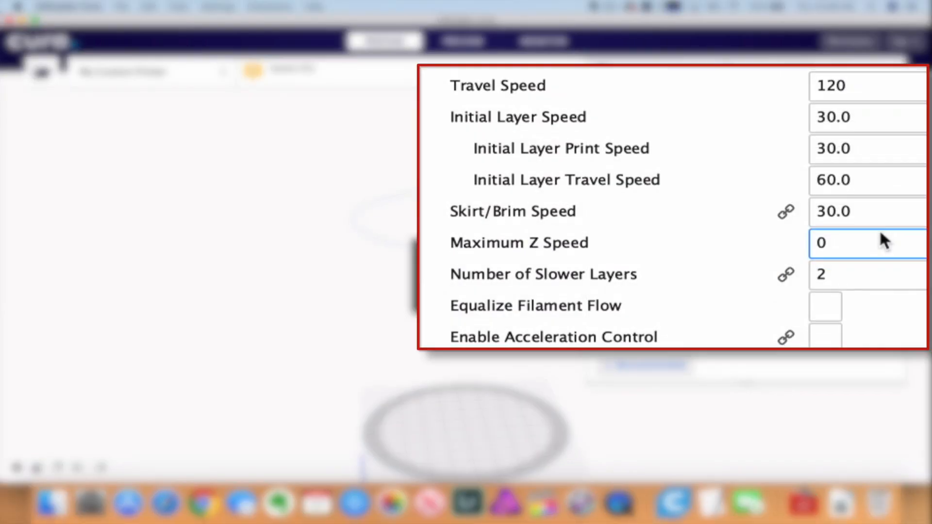
- Check the initial layer speed and slower layers settings, and turn acceleration control on and back off to view its individual acceleration values
{"action": "left_click", "coordinate": [856, 117]}
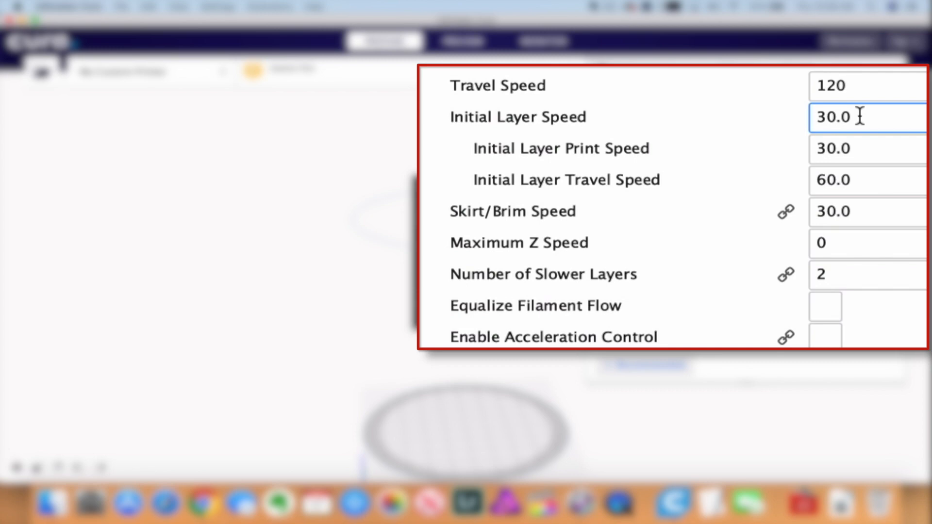
{"action": "scroll", "coordinate": [815, 197], "scroll_direction": "down", "scroll_amount": 5}
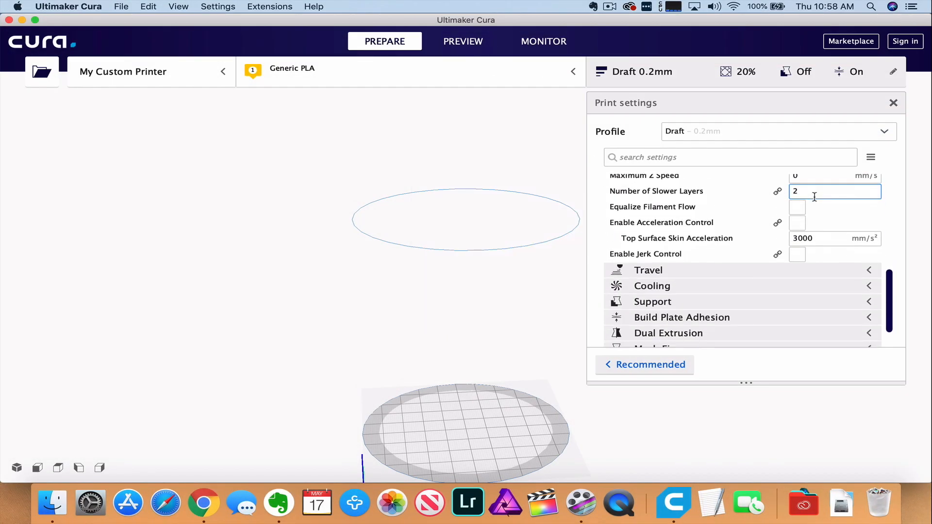
{"action": "mouse_move", "coordinate": [814, 197]}
{"action": "mouse_move", "coordinate": [797, 224]}
{"action": "left_click", "coordinate": [824, 169]}
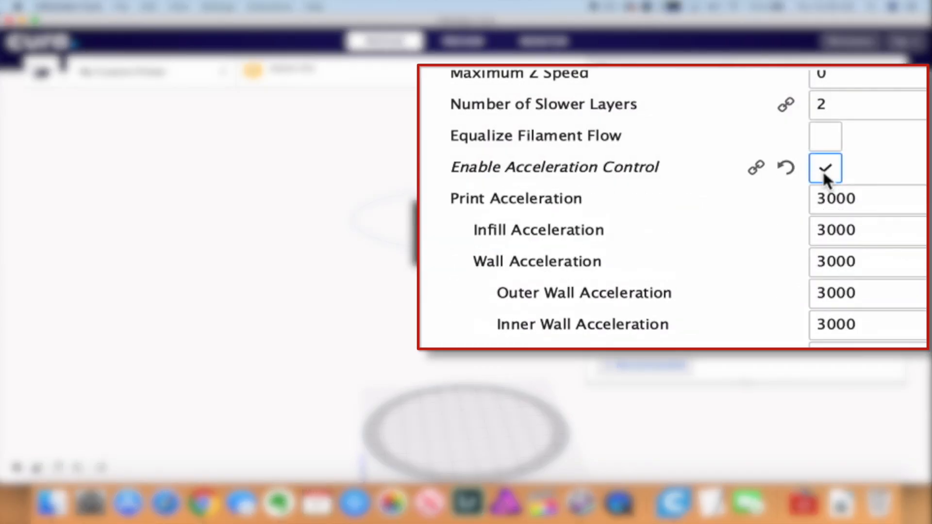
{"action": "left_click", "coordinate": [825, 168]}
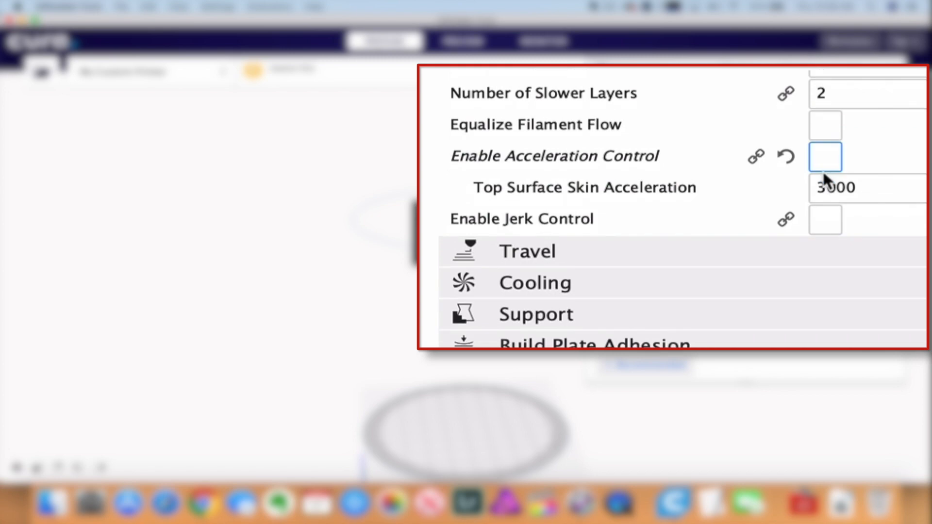
- Turn jerk control on to view the print, infill and wall jerk values, and turn it back off
{"action": "scroll", "coordinate": [830, 221], "scroll_direction": "down", "scroll_amount": 1}
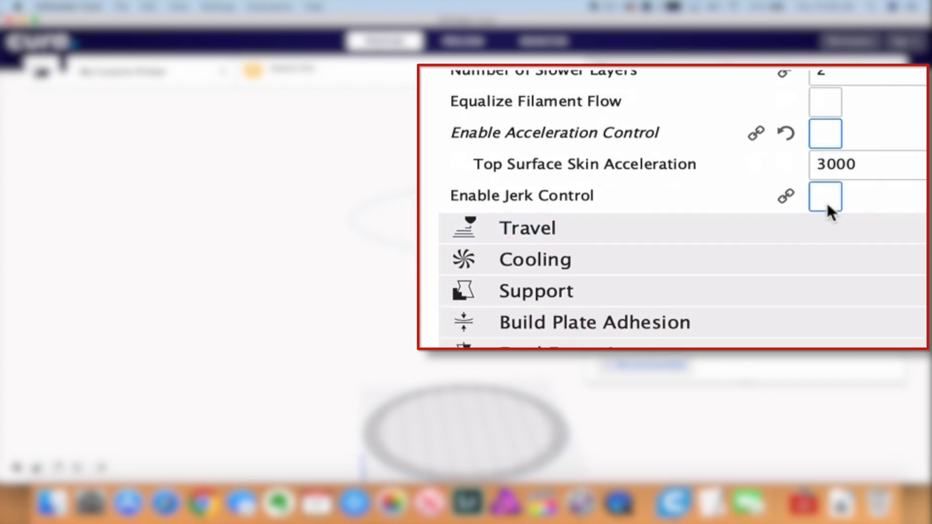
{"action": "left_click", "coordinate": [826, 198]}
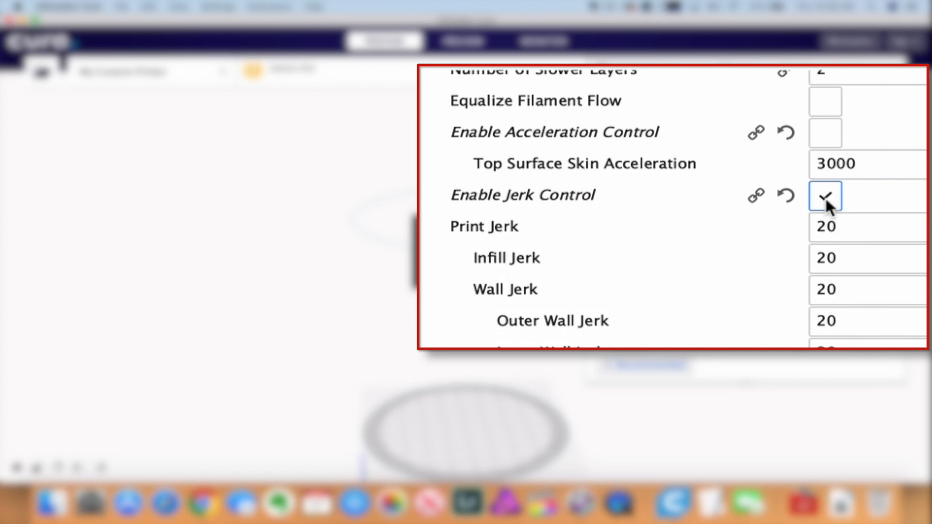
{"action": "left_click", "coordinate": [825, 197]}
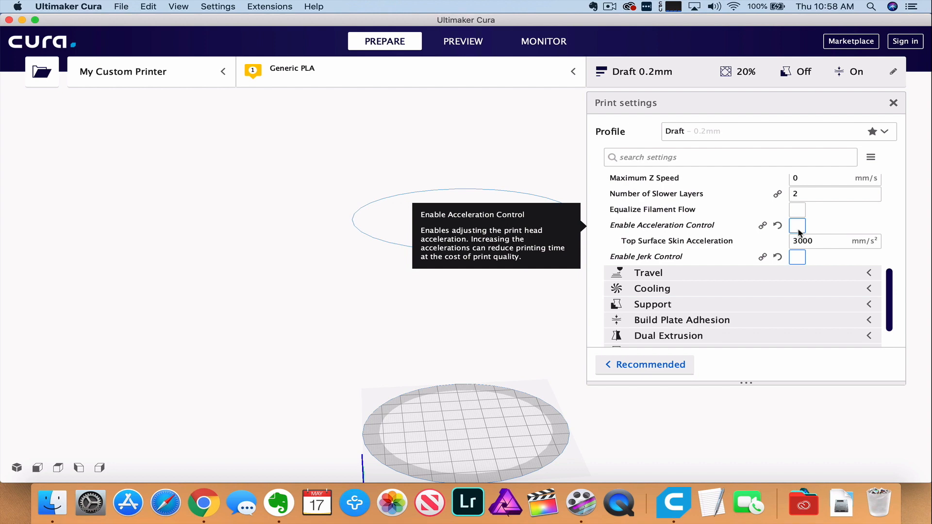
{"action": "scroll", "coordinate": [798, 232], "scroll_direction": "down", "scroll_amount": 2}
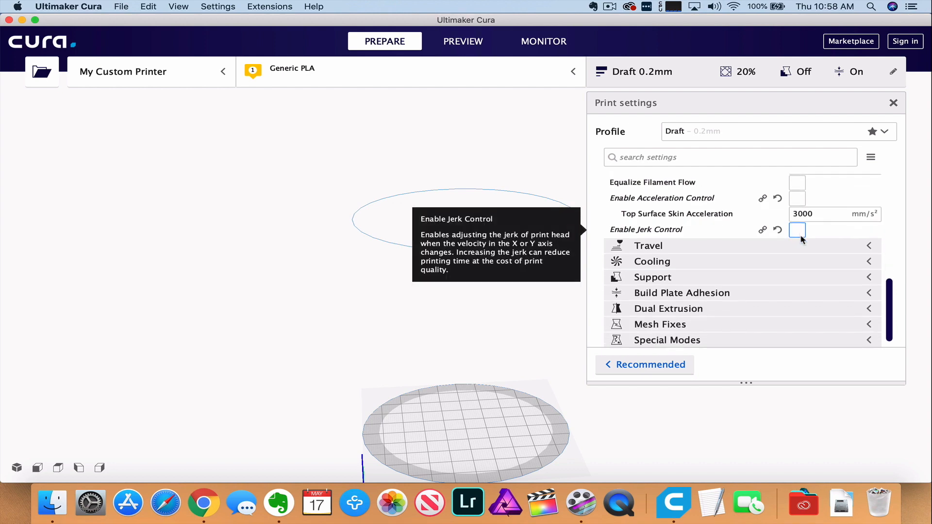